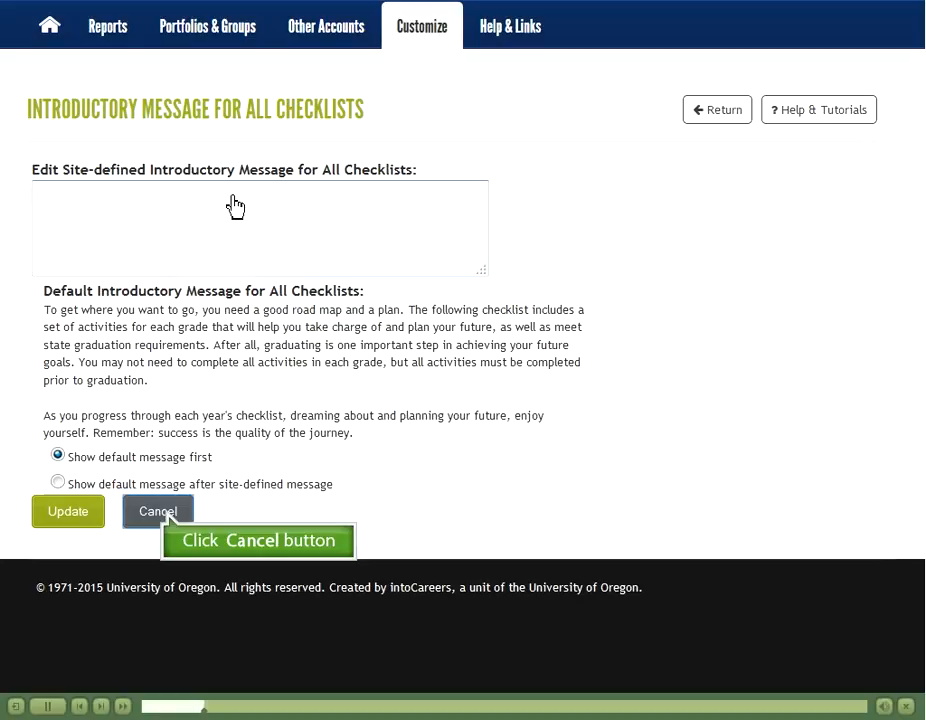
Step: Cancel the introductory message editor, keeping the default message for all checklists
click(166, 514)
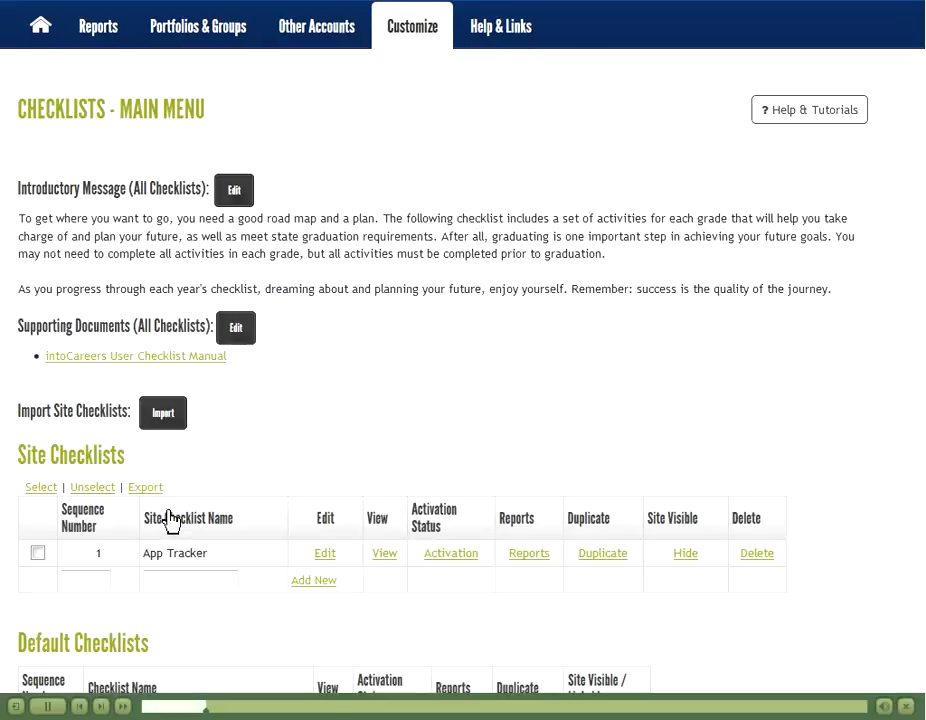
Step: Open a new upload form under Supporting Documents (All Checklists)
click(238, 334)
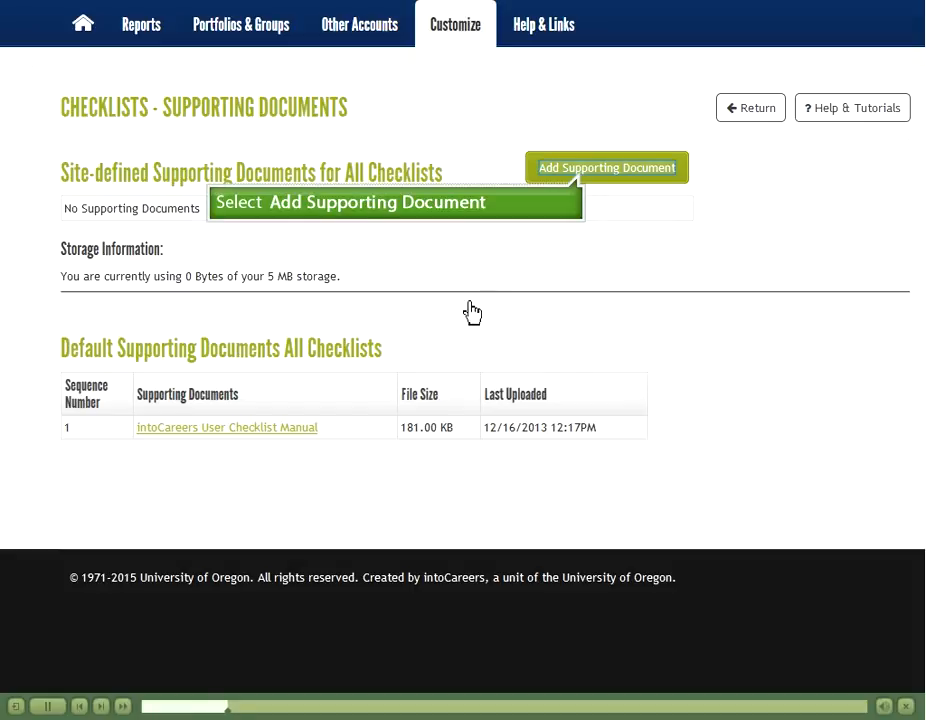
click(585, 175)
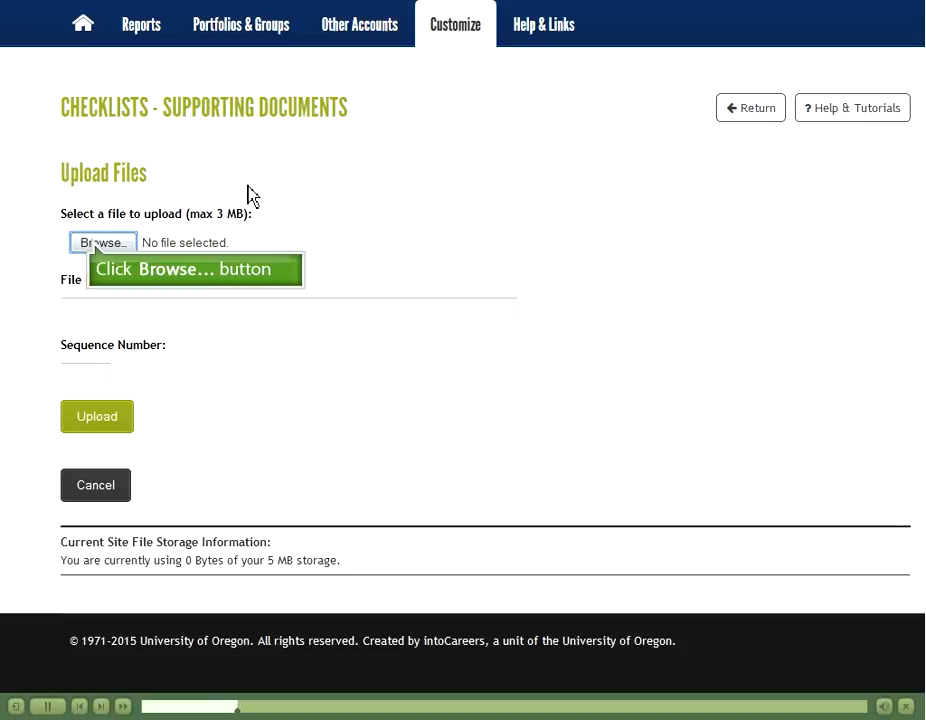
Step: Select Our HS Checklist Requirements.docx from the computer as the file to upload
click(97, 247)
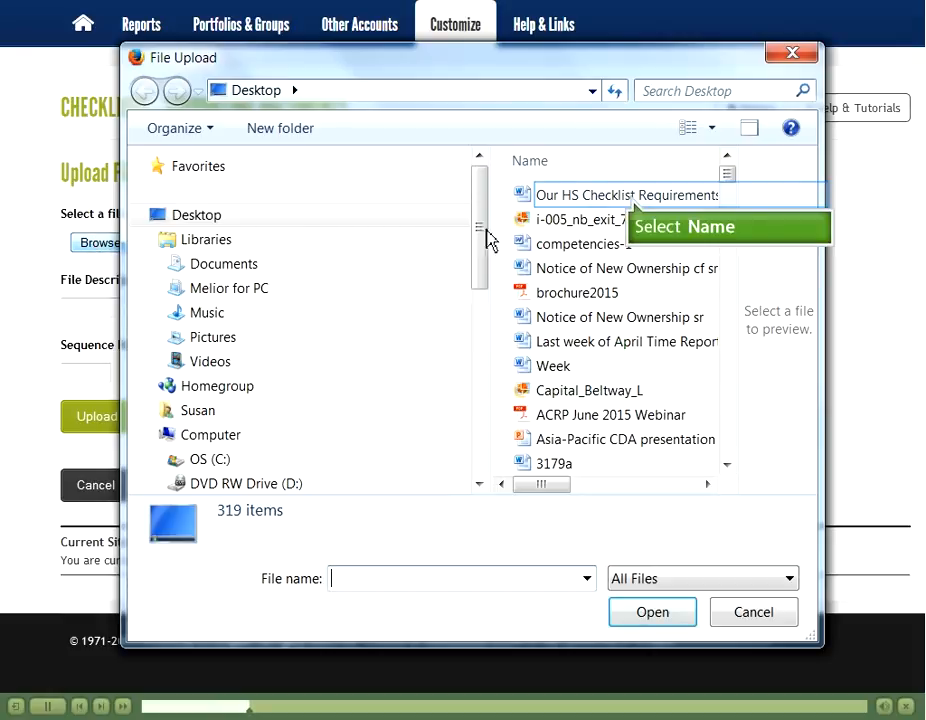
click(633, 200)
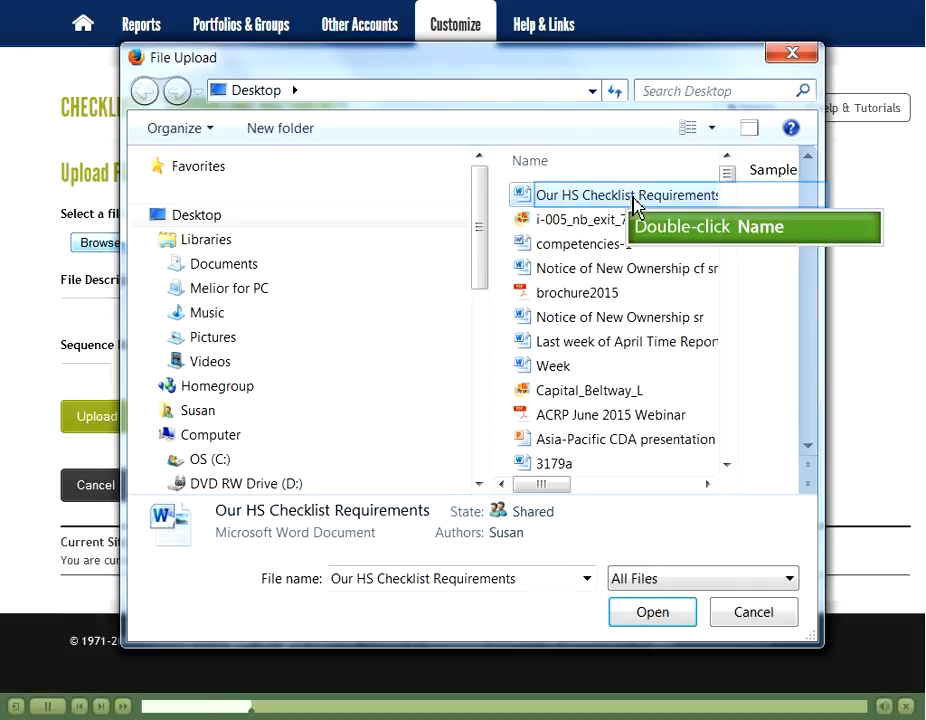
double_click(633, 200)
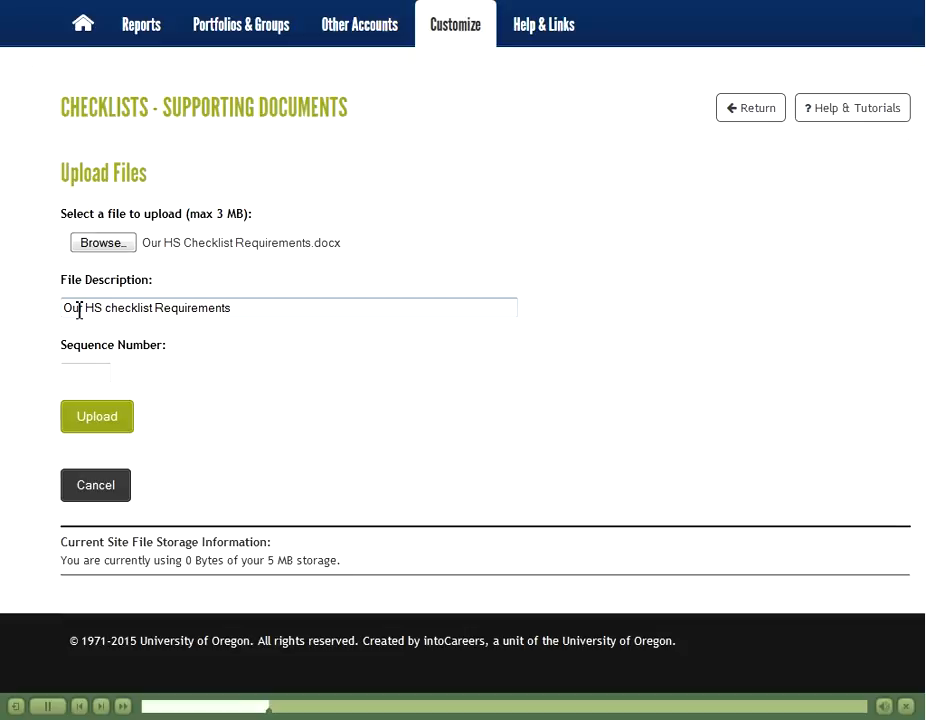
Step: Upload the Our HS checklist Requirements document with sequence number 2
click(84, 373)
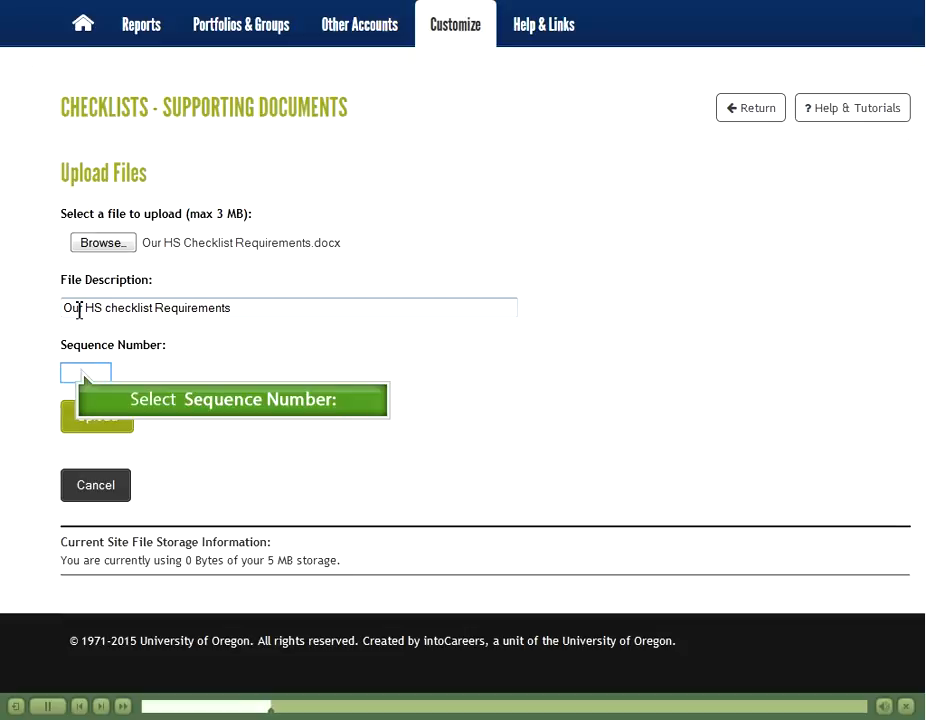
text(2)
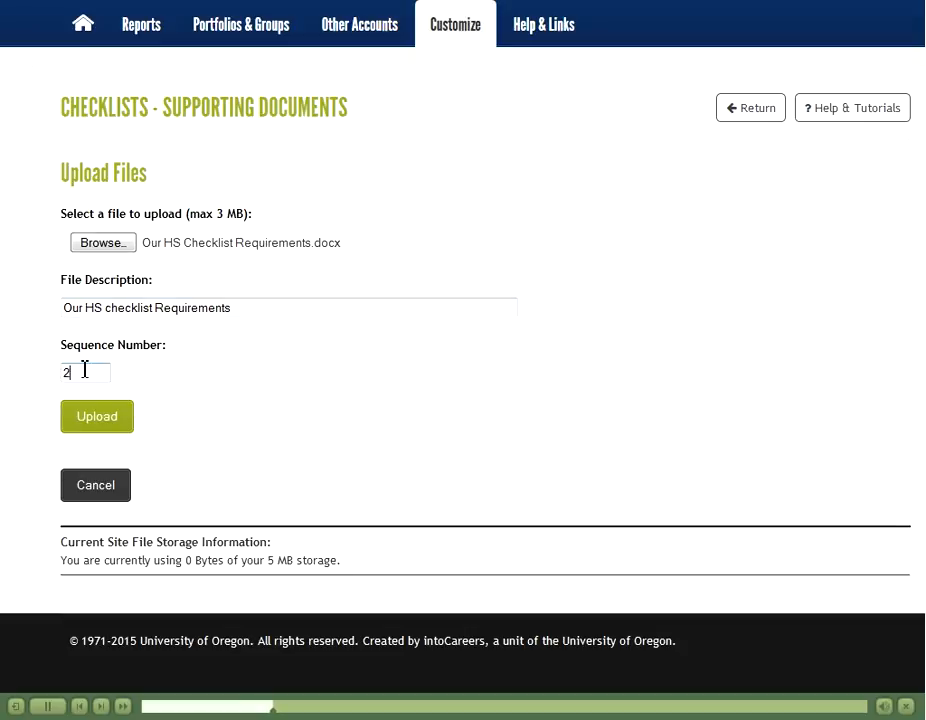
click(89, 424)
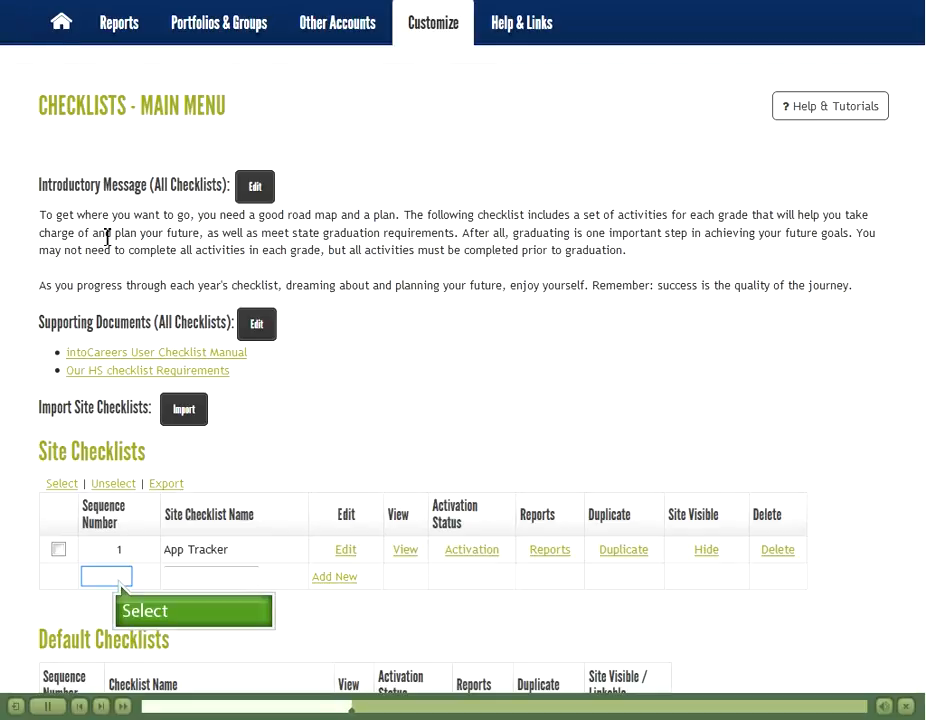
Step: Add a site checklist named 'Learning Styles' with sequence number 2, after App Tracker
click(121, 580)
text(2)
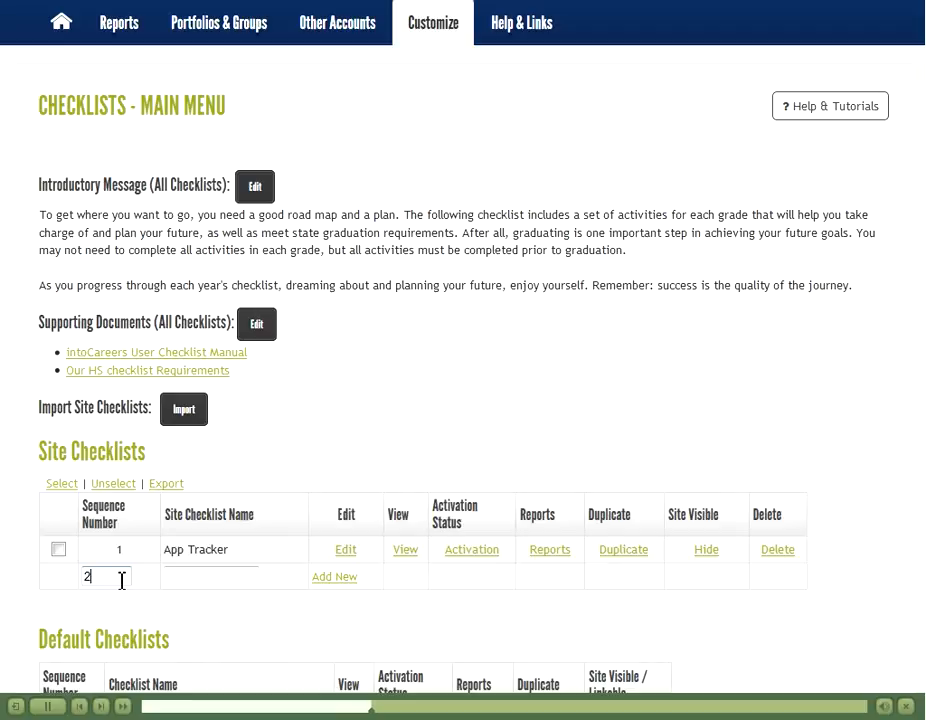
click(181, 582)
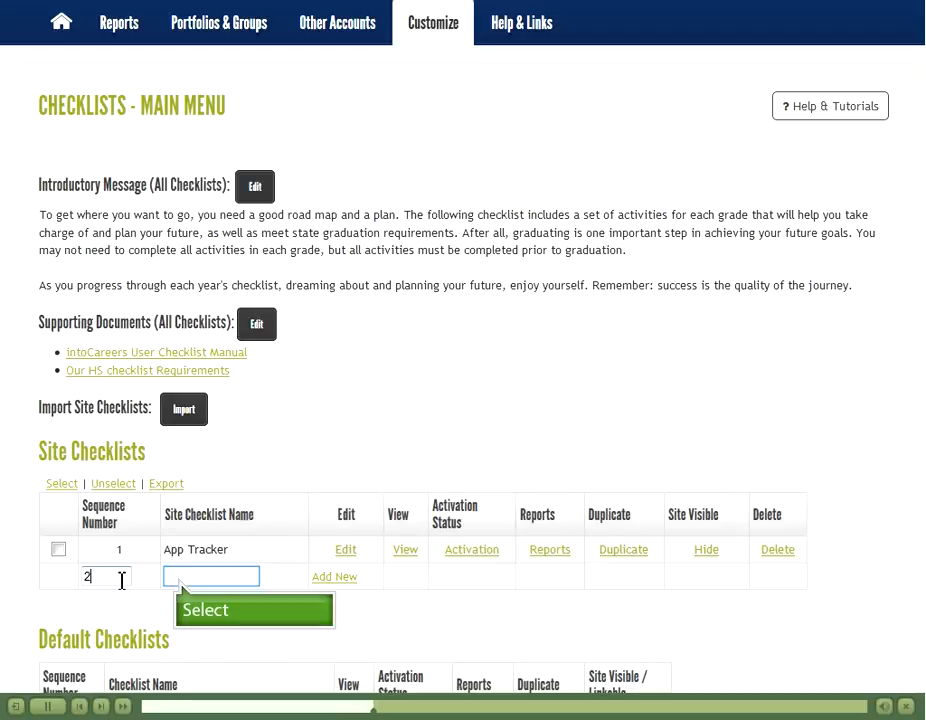
click(182, 580)
text(Lesrning Styles)
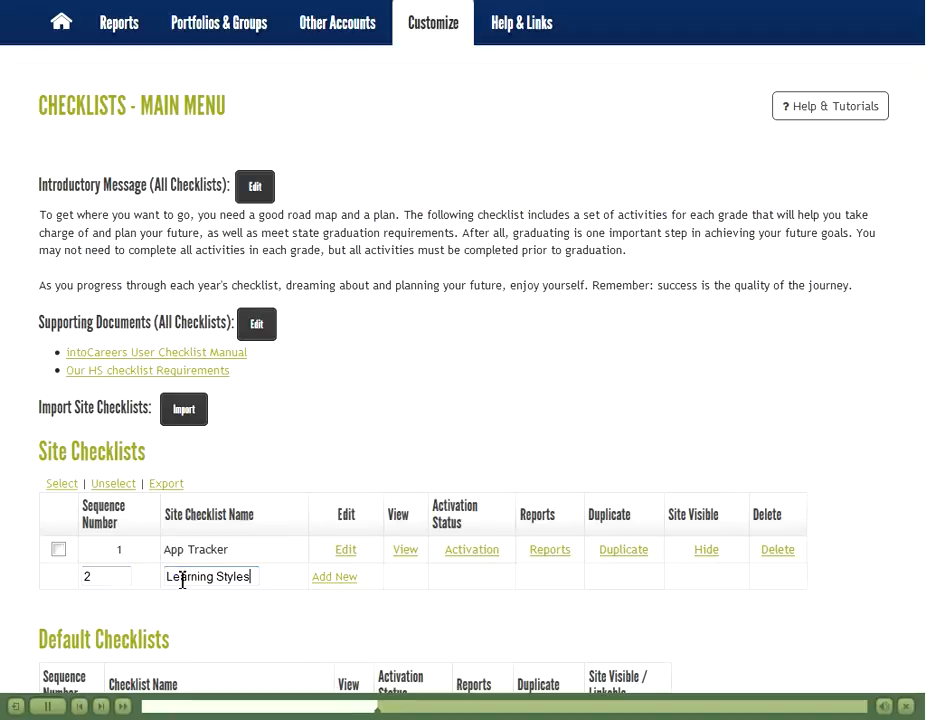
key(Tab)
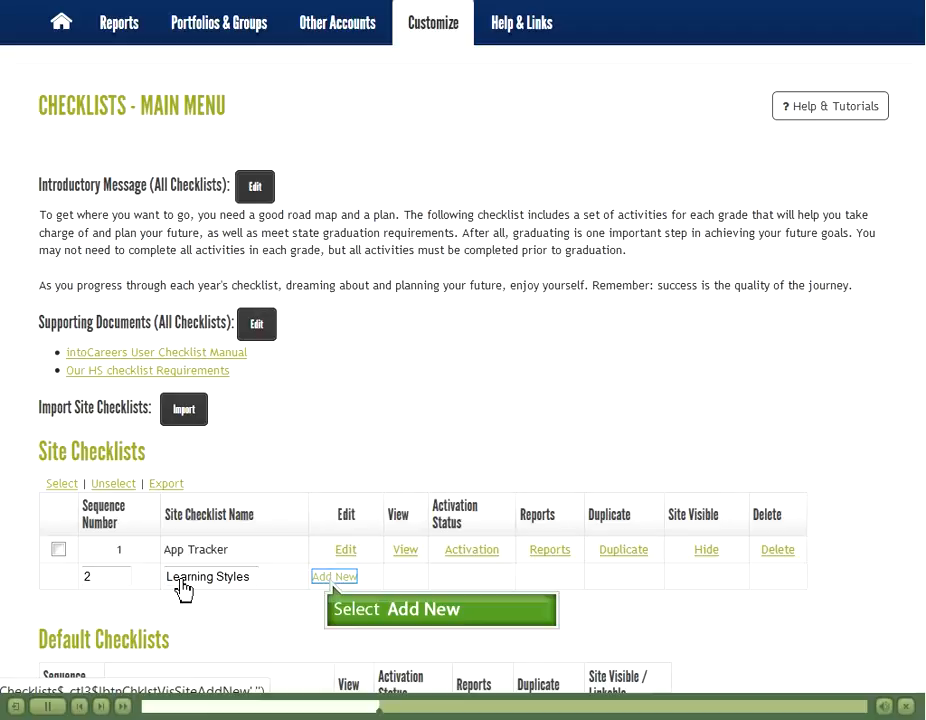
click(334, 578)
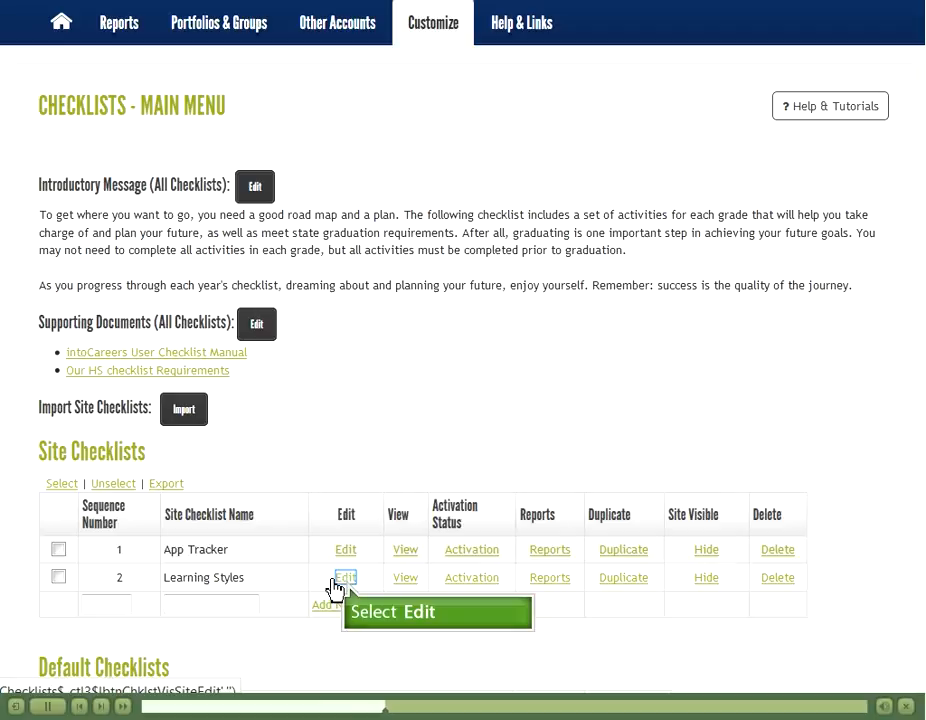
Step: Open the Learning Styles checklist's edit page
click(345, 578)
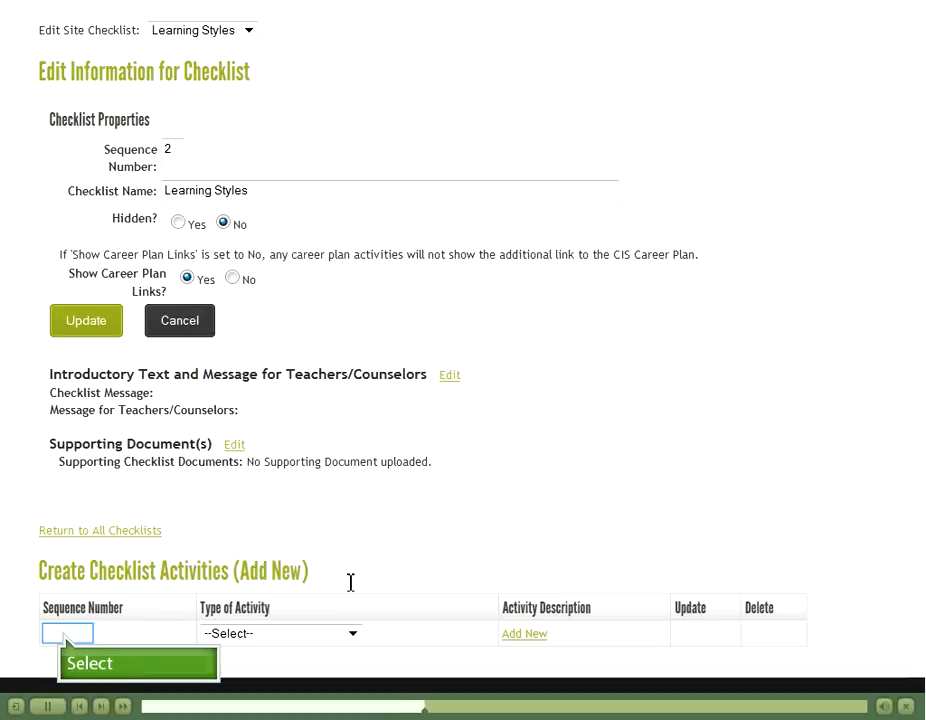
Step: Begin a Custom Activity with sequence number 1 for the Learning Styles checklist
click(67, 632)
text(1)
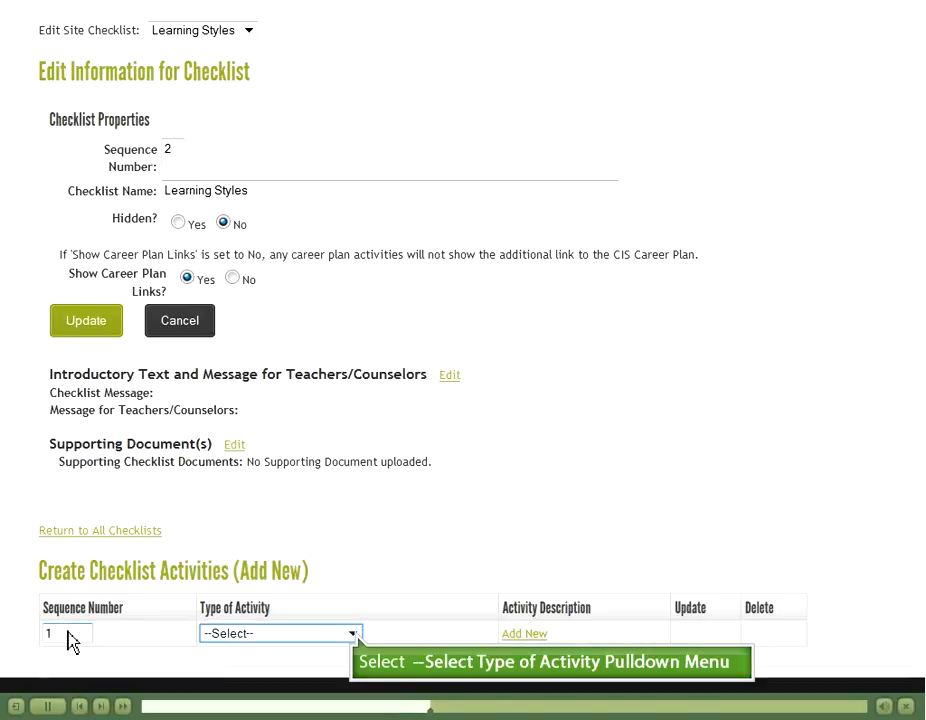
click(353, 635)
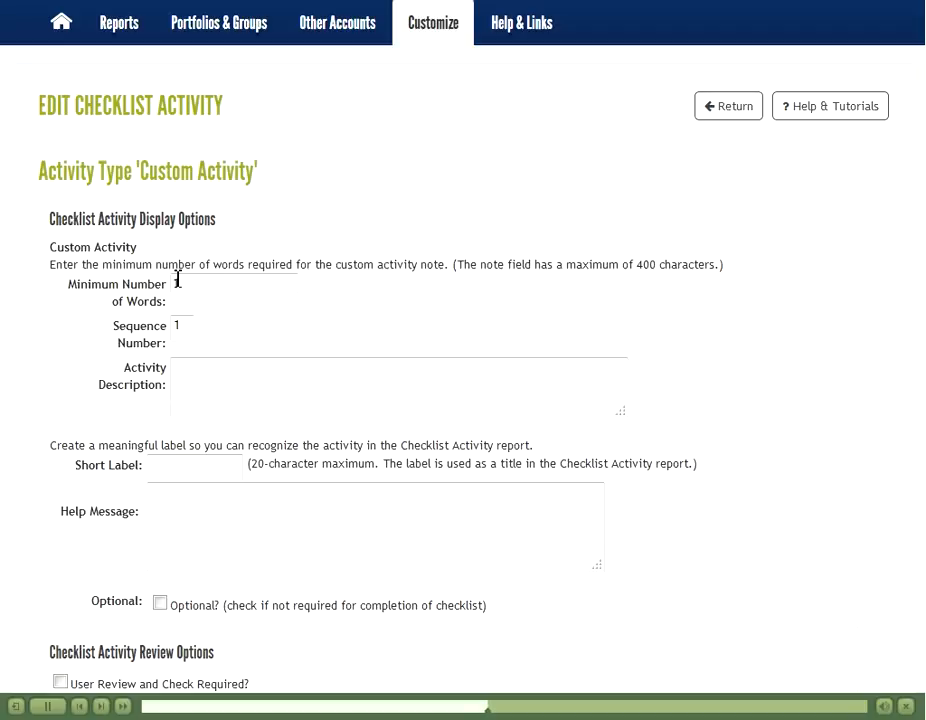
Step: Label the custom activity LSI and paste its Learning Styles Inventory help message
click(177, 280)
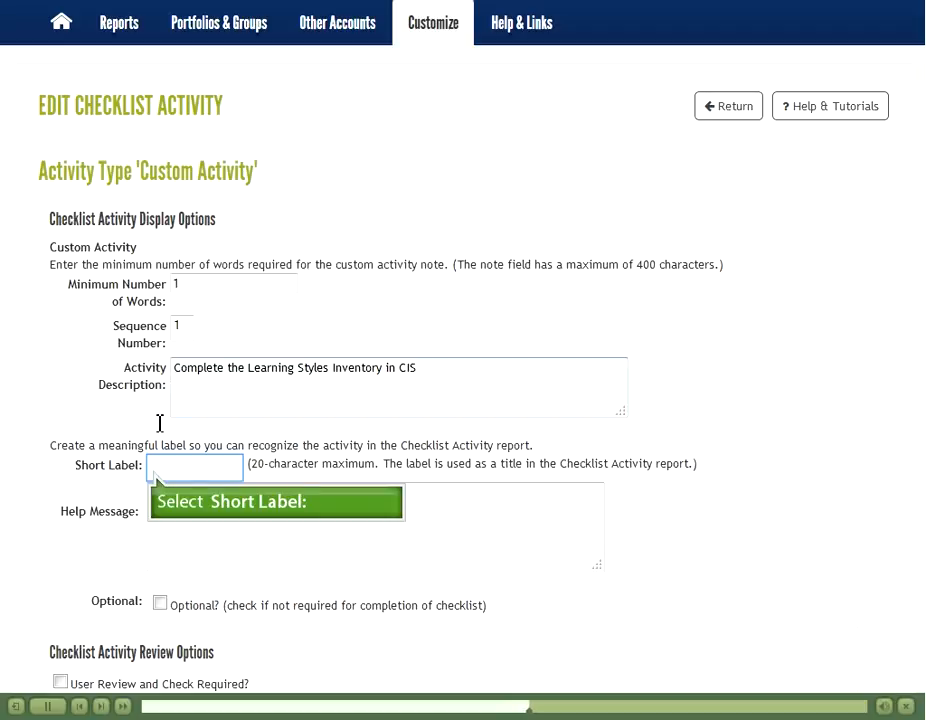
click(157, 469)
text(LSI)
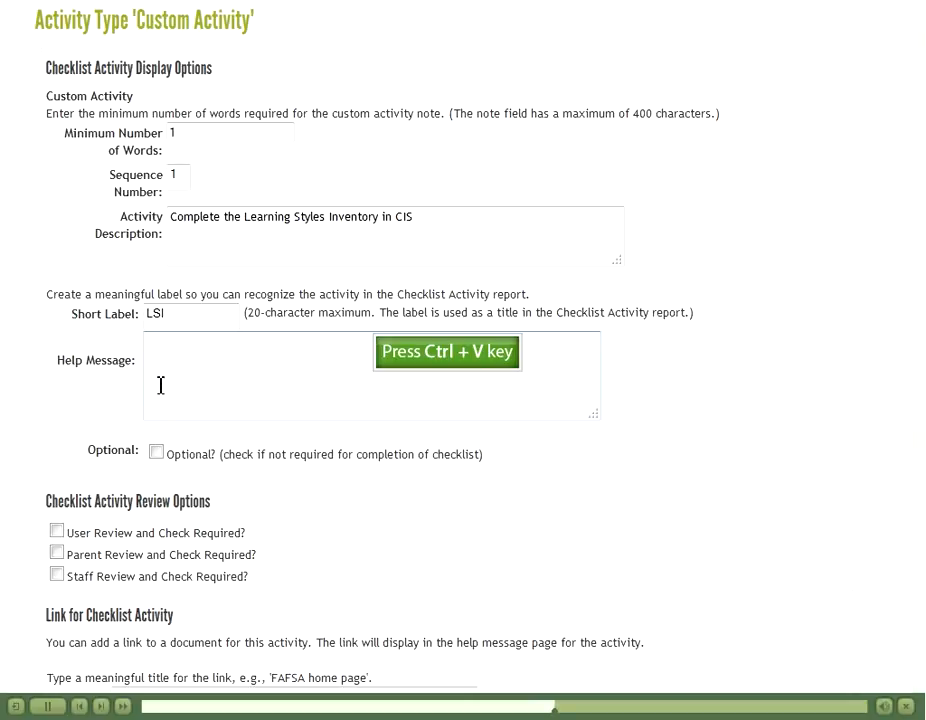
text(The Learning Styles Inventory is found under the Assessments tab, the Informal Assessments sub-header. you must complete and save this inventory to your desktop then to your portfolio. You must also note what you learned about your learning style within your portfolio. Using the "What did you learn about yourself from the career assessment you completed?" reflection prompt.)
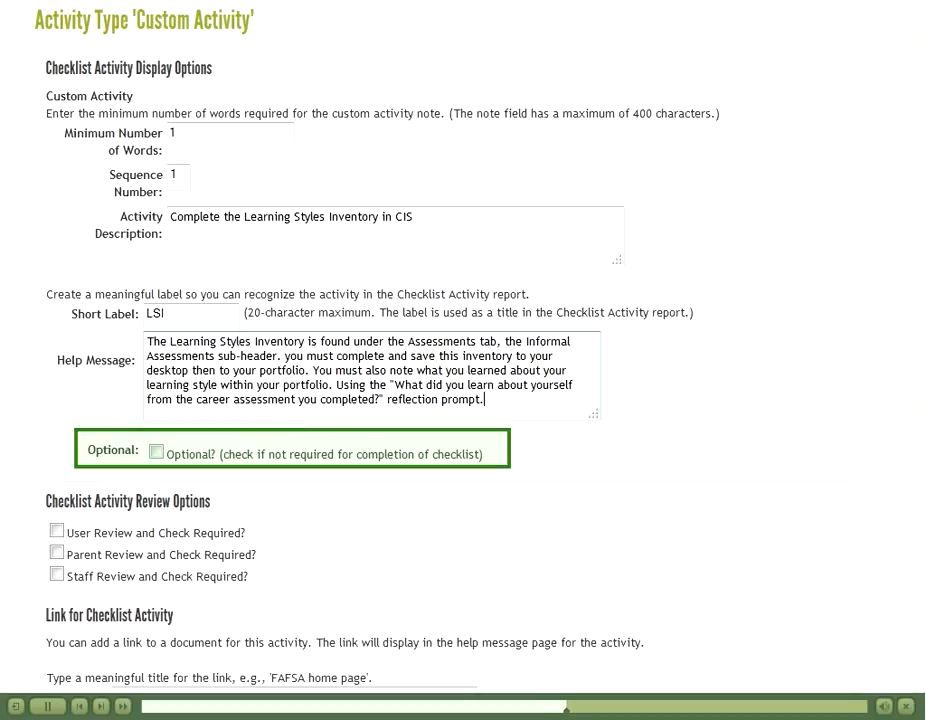
Step: Require staff review and check for the LSI activity, then select the Learning Styles checklist
scroll(159, 374, down, 2)
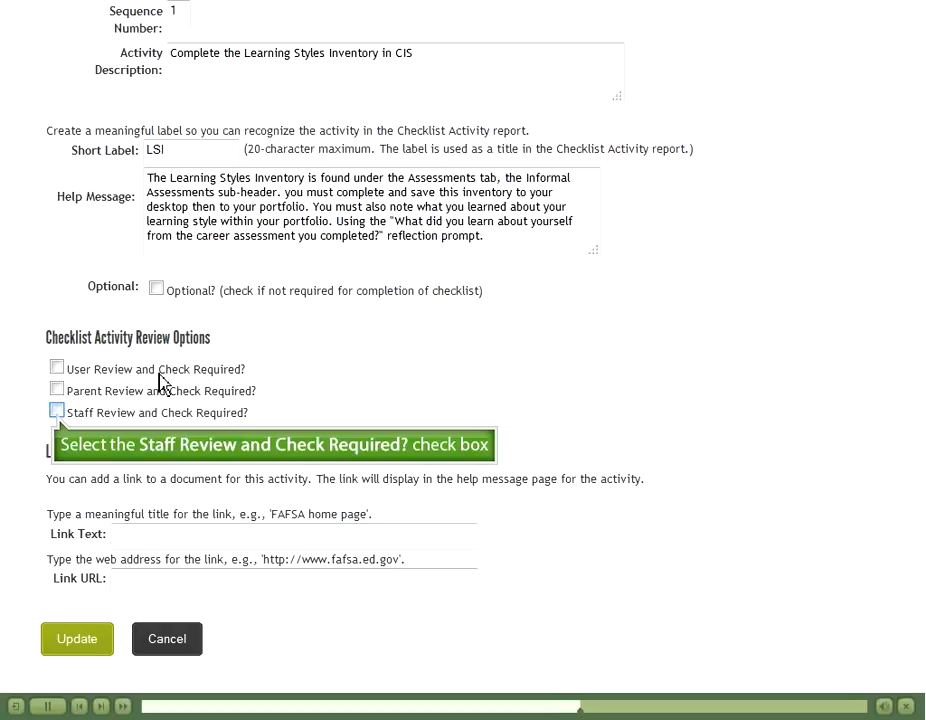
click(57, 412)
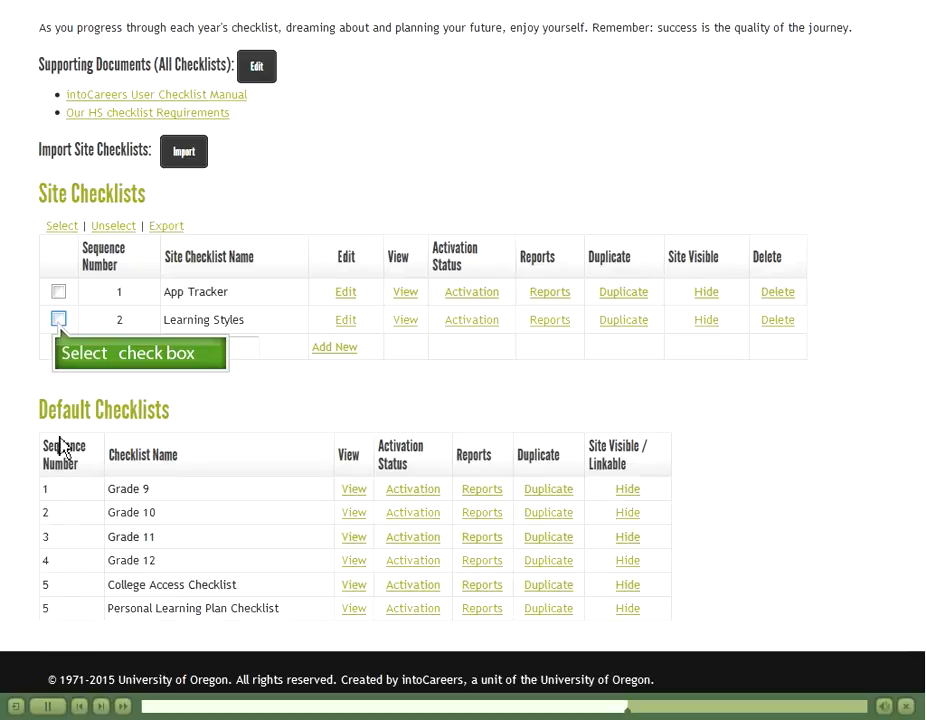
click(58, 319)
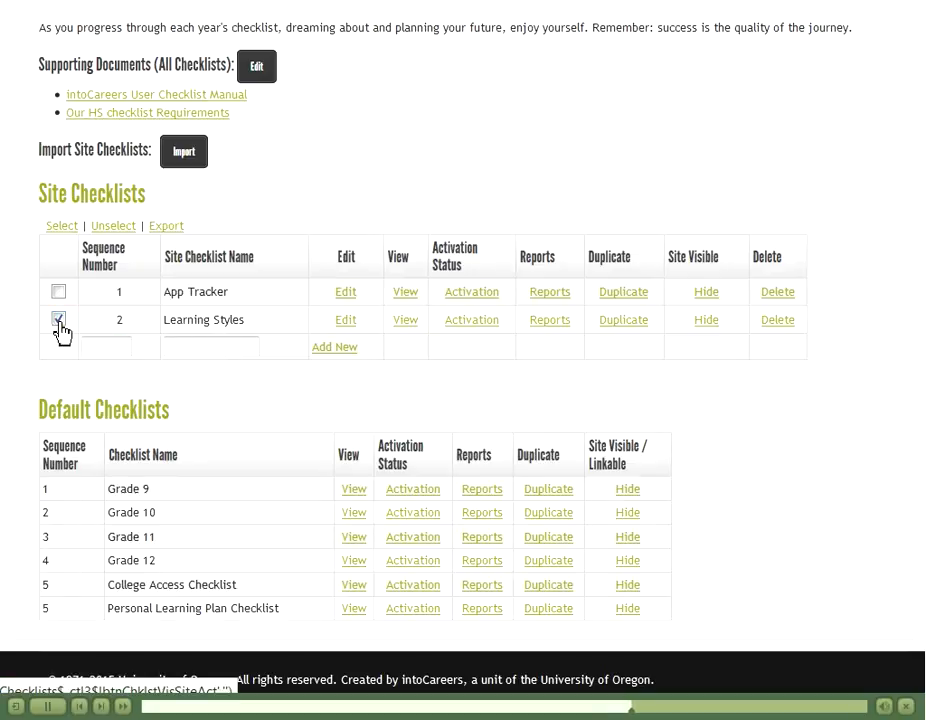
Step: Open the Checklist Activation page for the Learning Styles site checklist
click(469, 324)
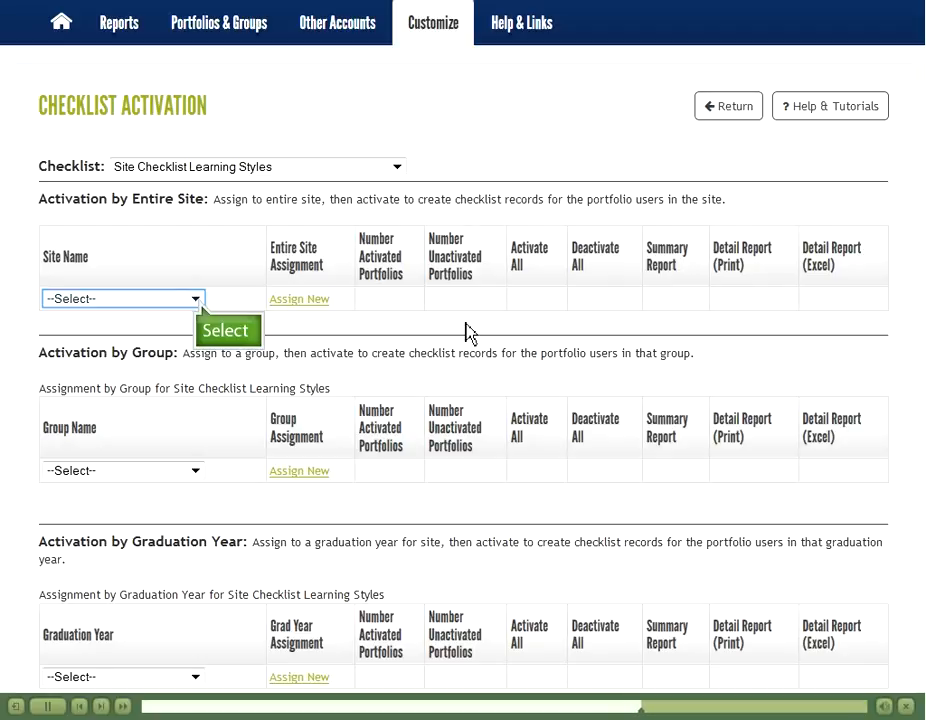
Step: Select HS Demo Site as the site and assign Learning Styles to the whole site
click(197, 302)
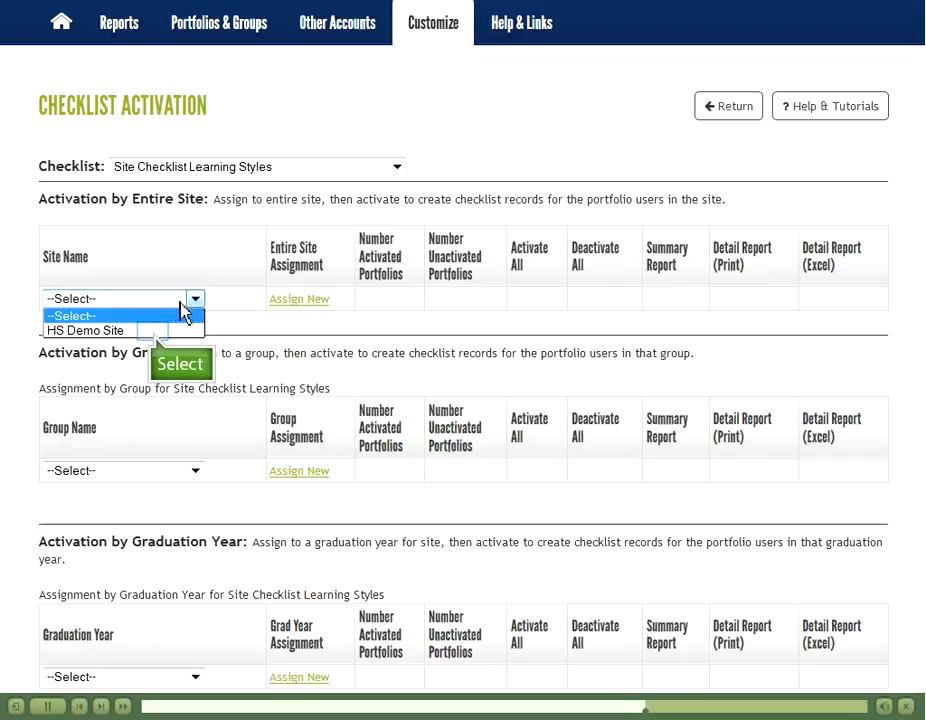
click(152, 331)
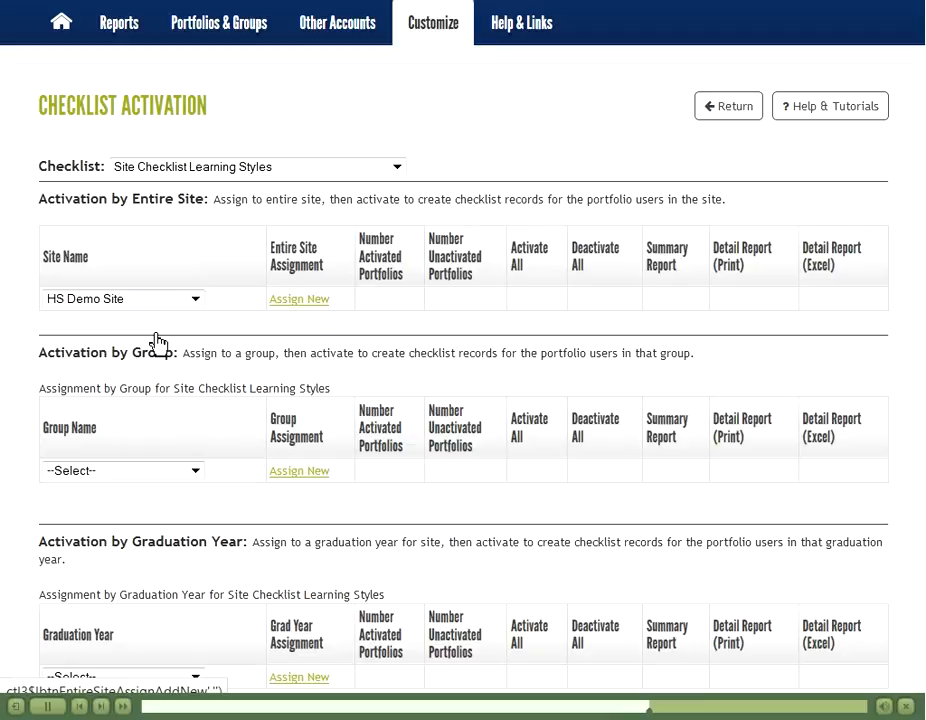
click(294, 302)
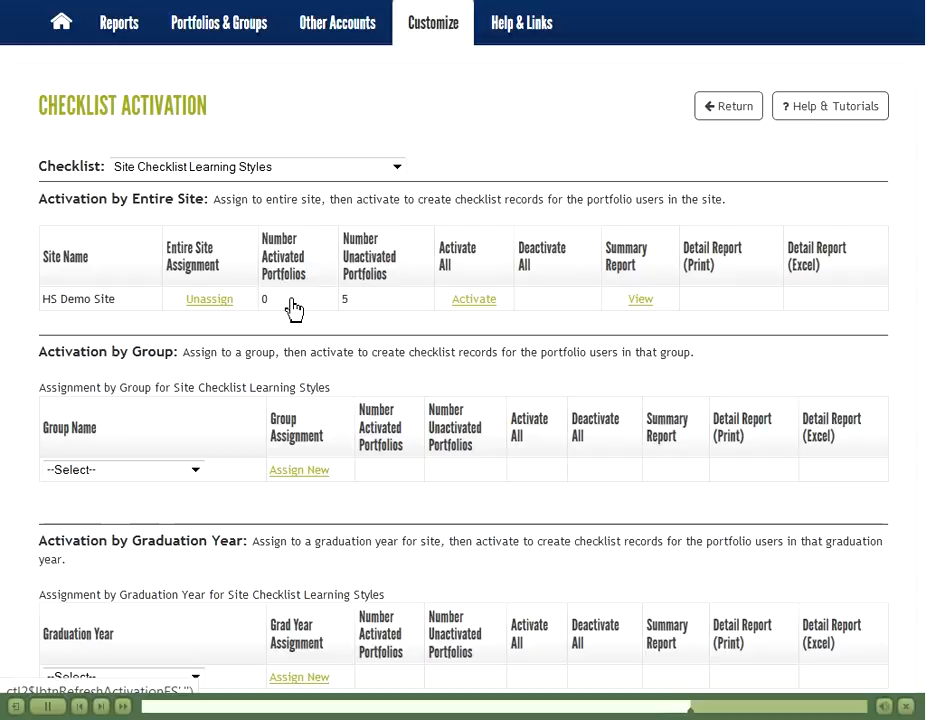
Step: Activate the Site Checklist Learning Styles for all HS Demo Site users
click(473, 302)
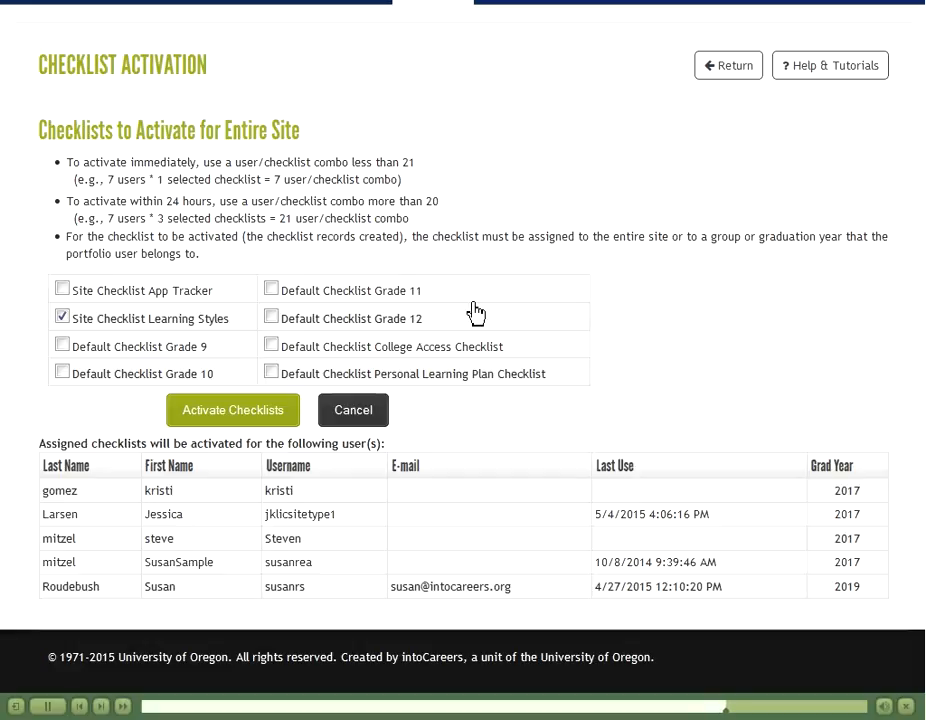
click(217, 420)
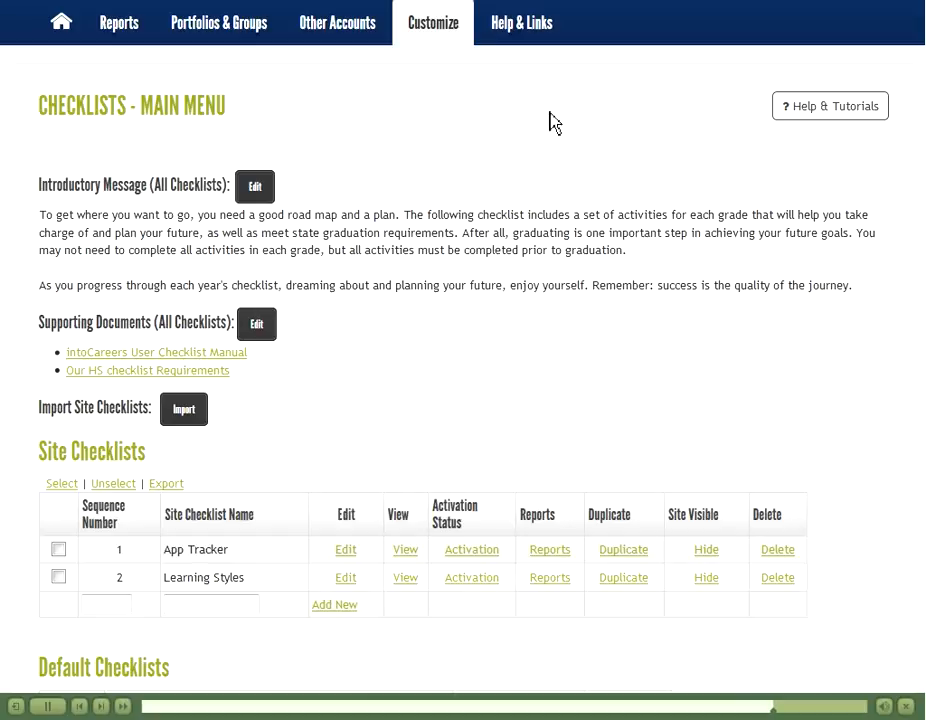
Step: Export the App Tracker checklist and save it to disk as ExportSiteChecklists_20150506_9_38.xls
click(58, 550)
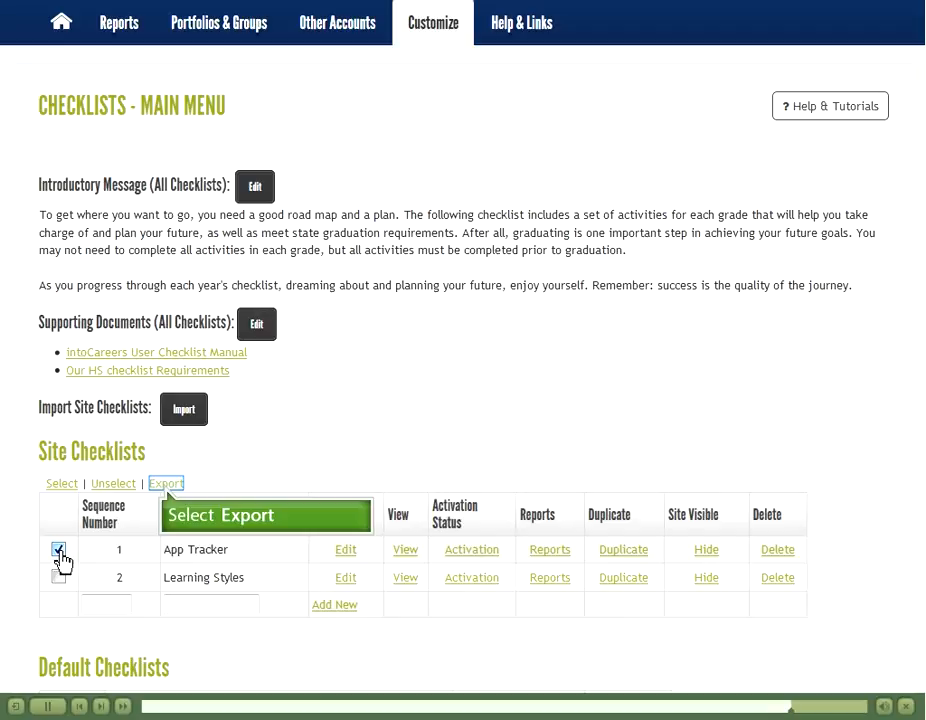
click(166, 486)
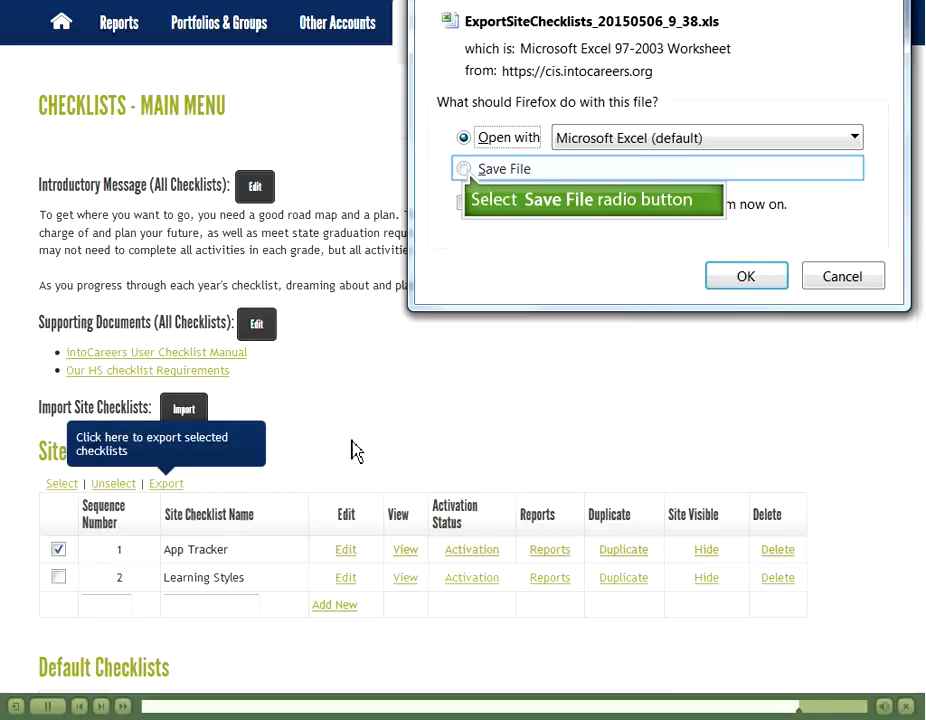
click(464, 169)
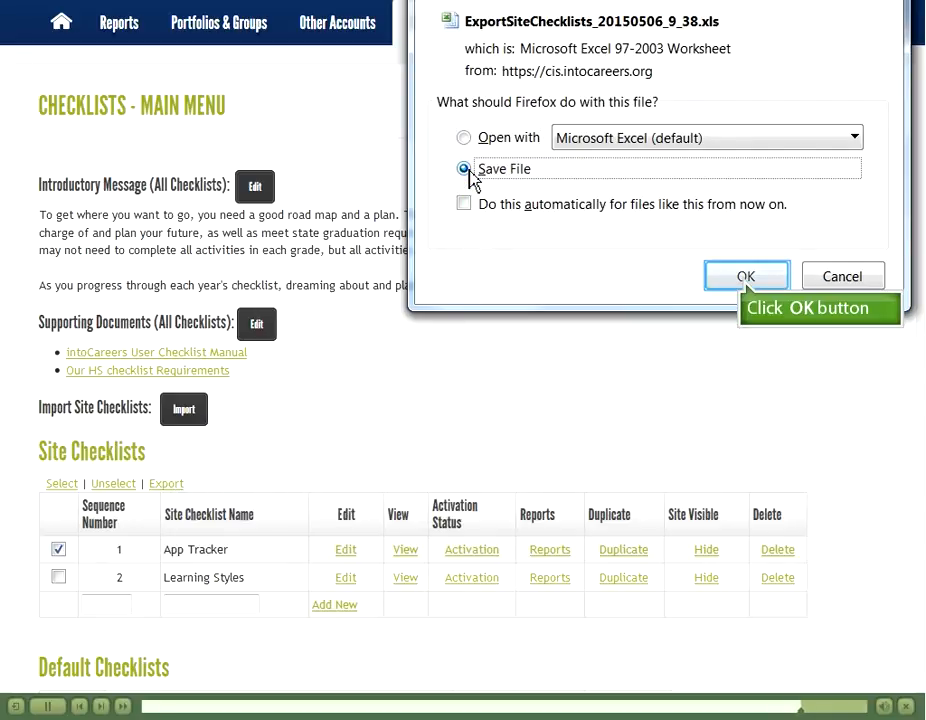
click(748, 285)
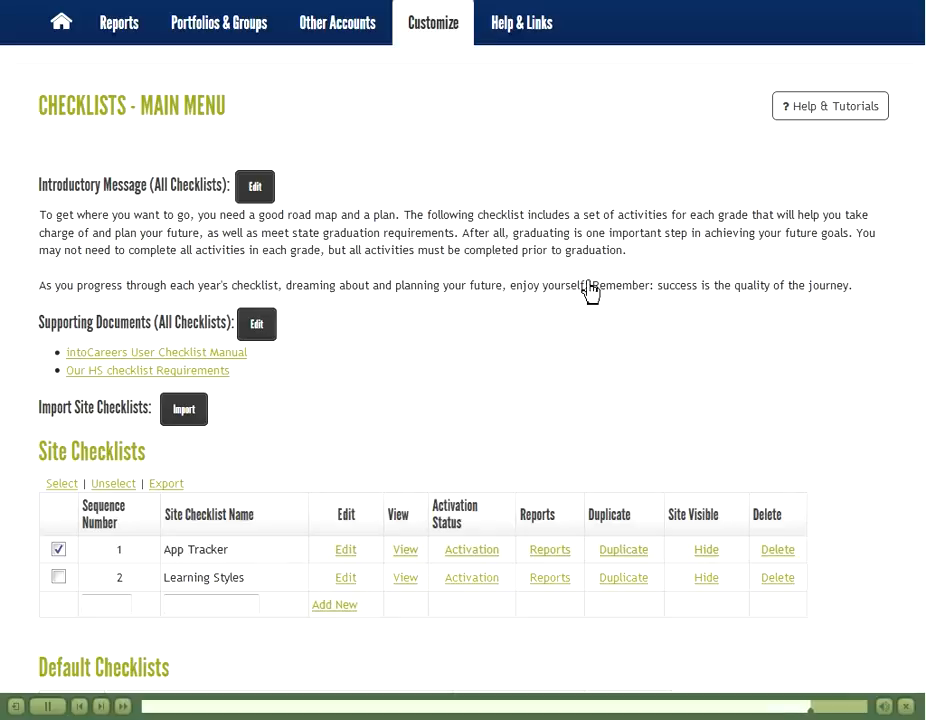
click(184, 409)
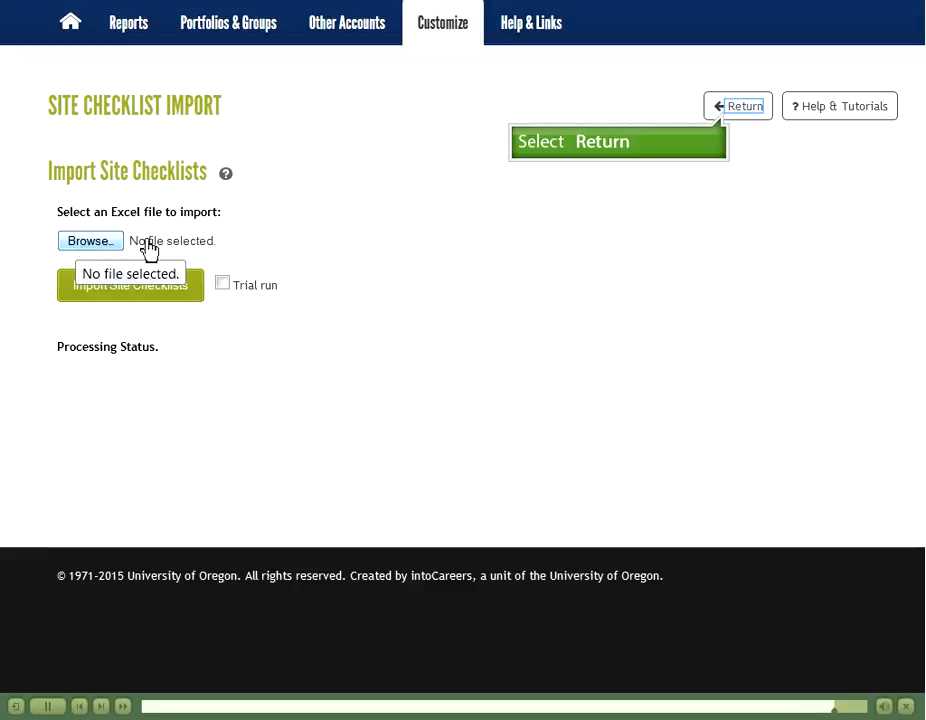
click(729, 112)
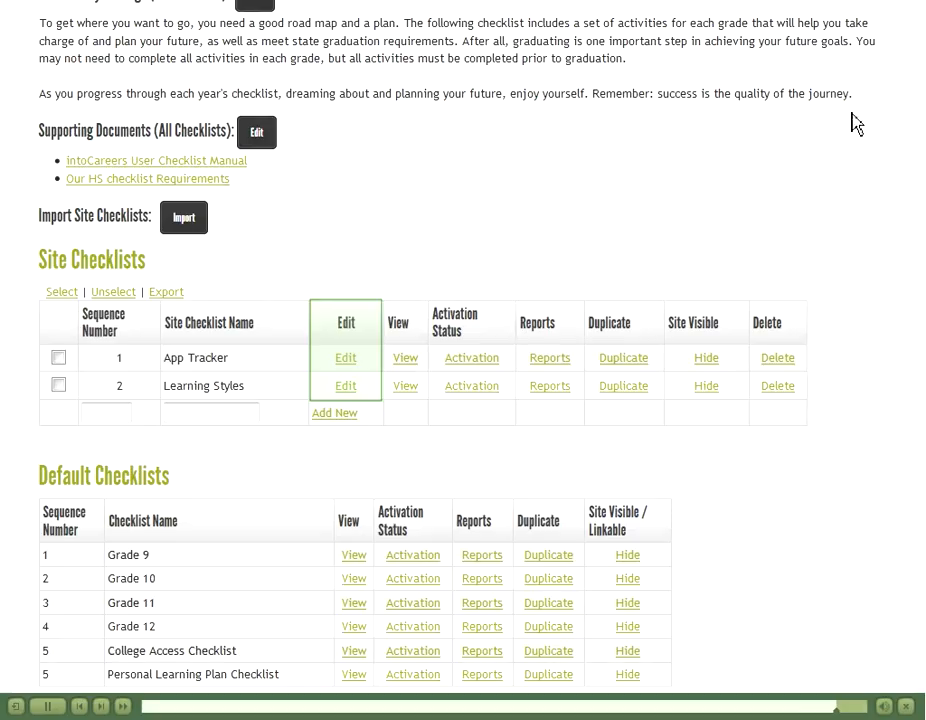